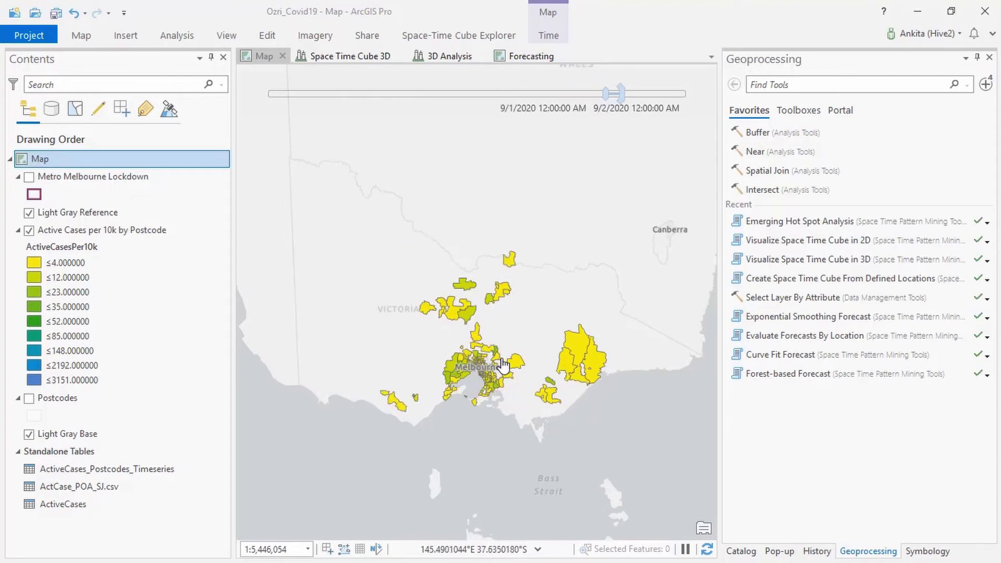
Switch to the Space Time Cube 3D scene and review the parameters of Create Space Time Cube From Defined Locations.
mouse_move(477, 86)
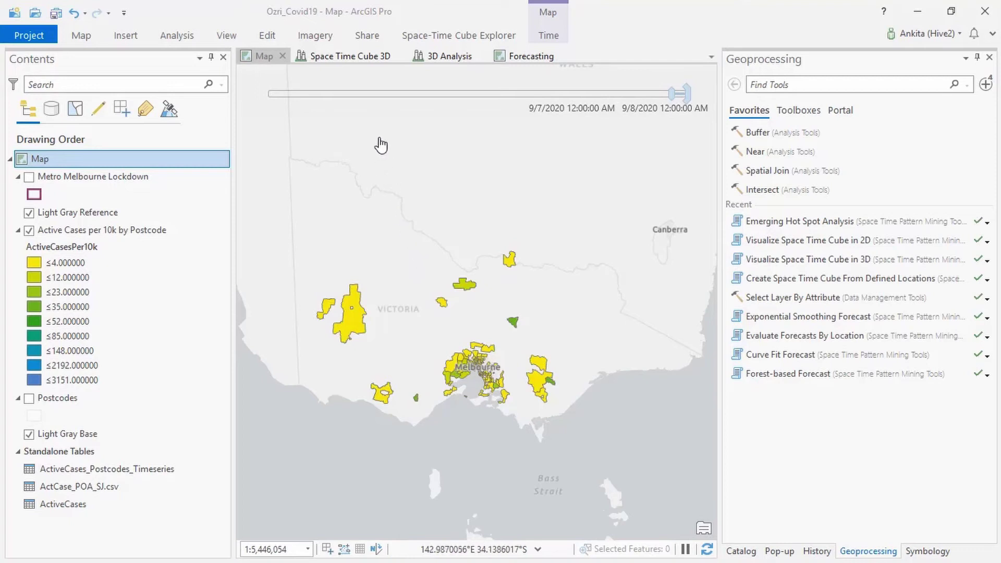
click(356, 58)
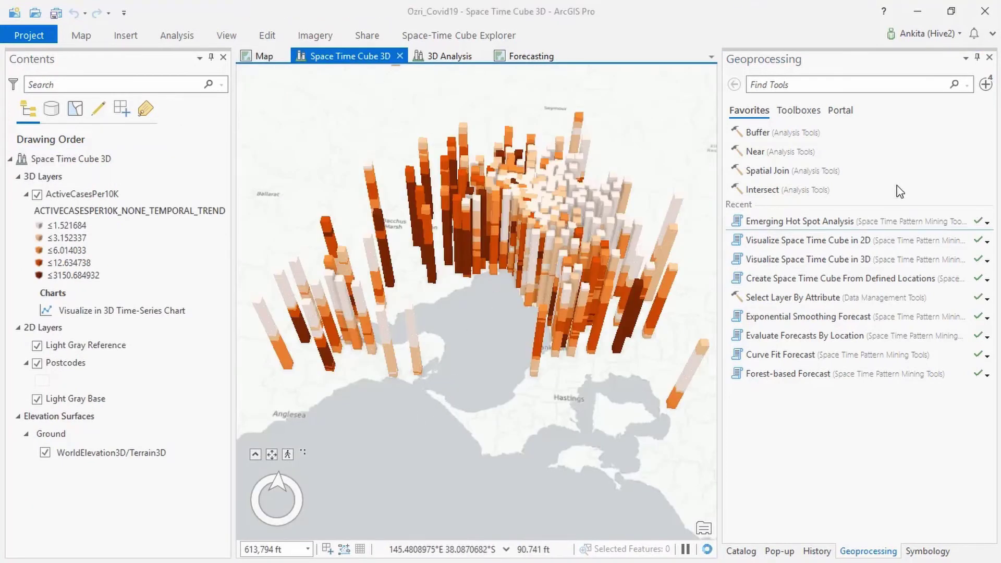
click(986, 84)
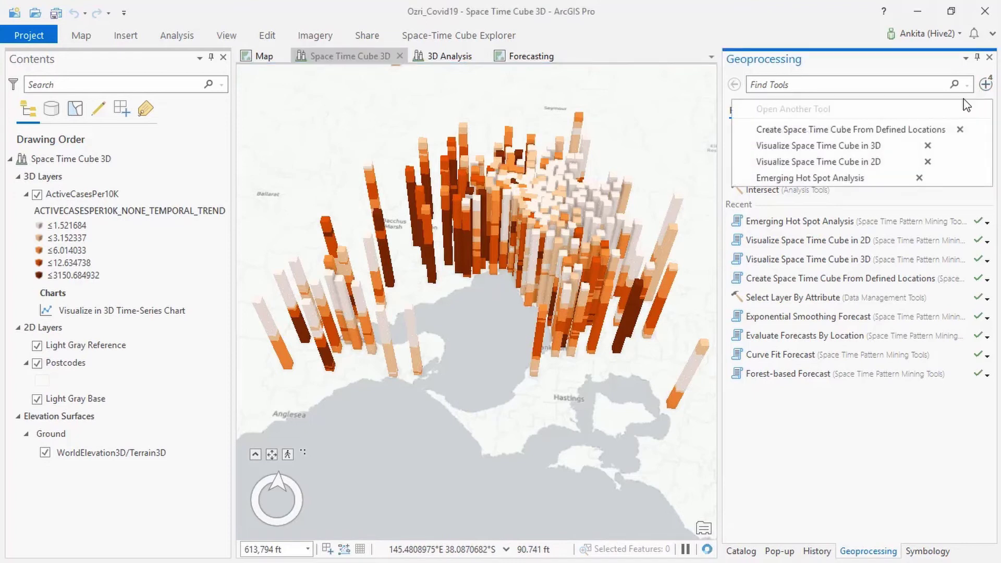
click(924, 130)
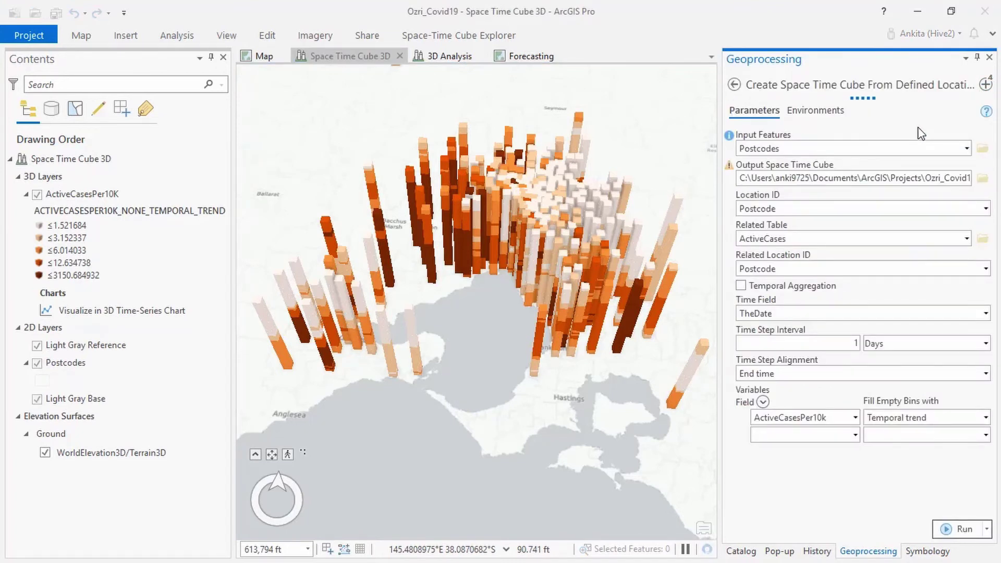
click(985, 86)
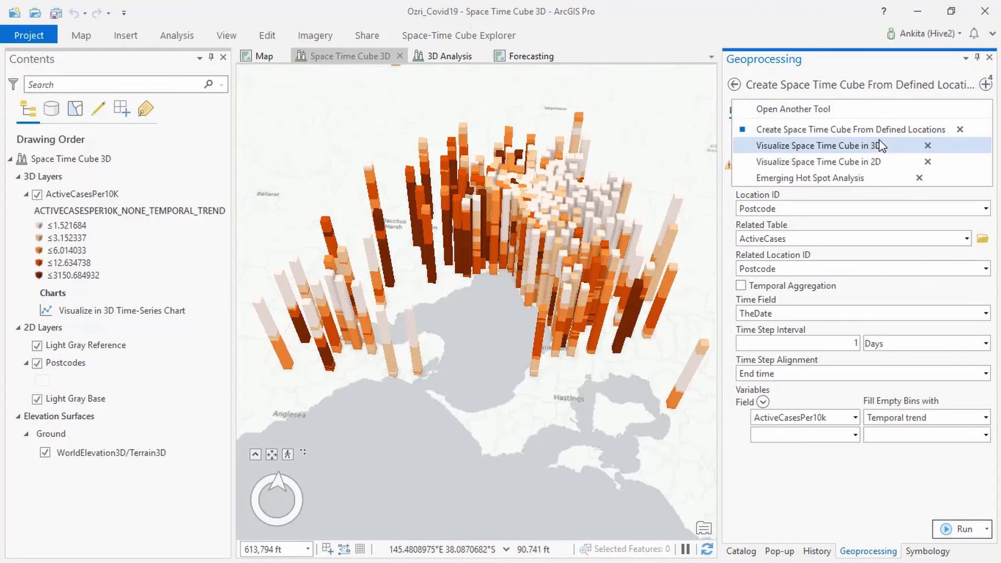
click(836, 493)
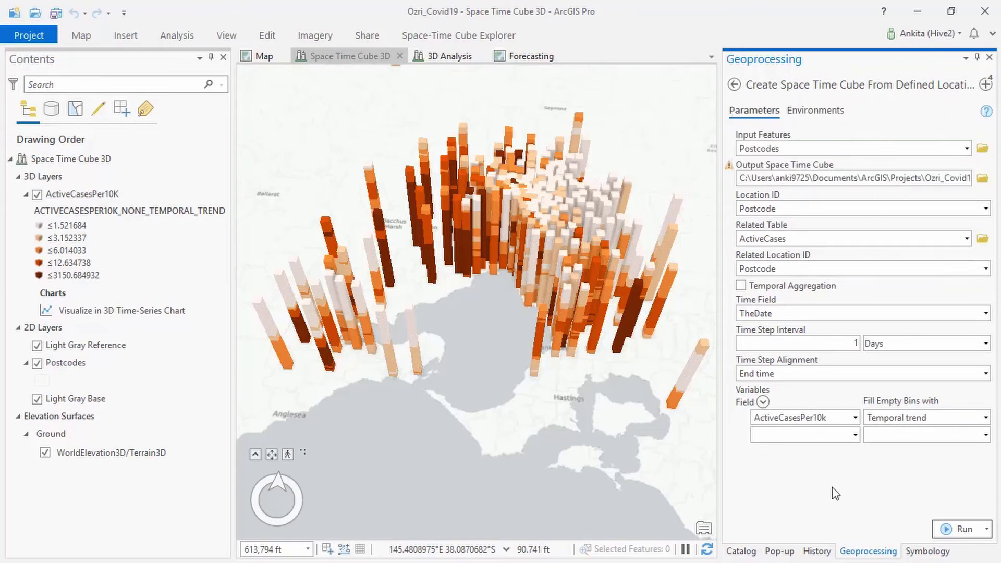
Inspect the attributes of several time bins in one coastal postcode column southwest of Melbourne, then close the attribute display.
scroll(420, 372, up, 3)
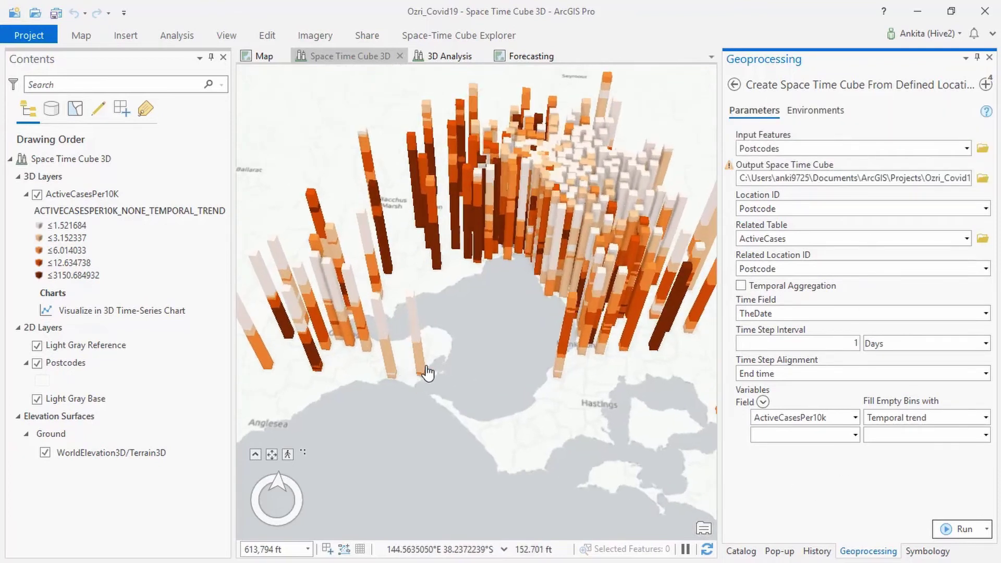
click(390, 368)
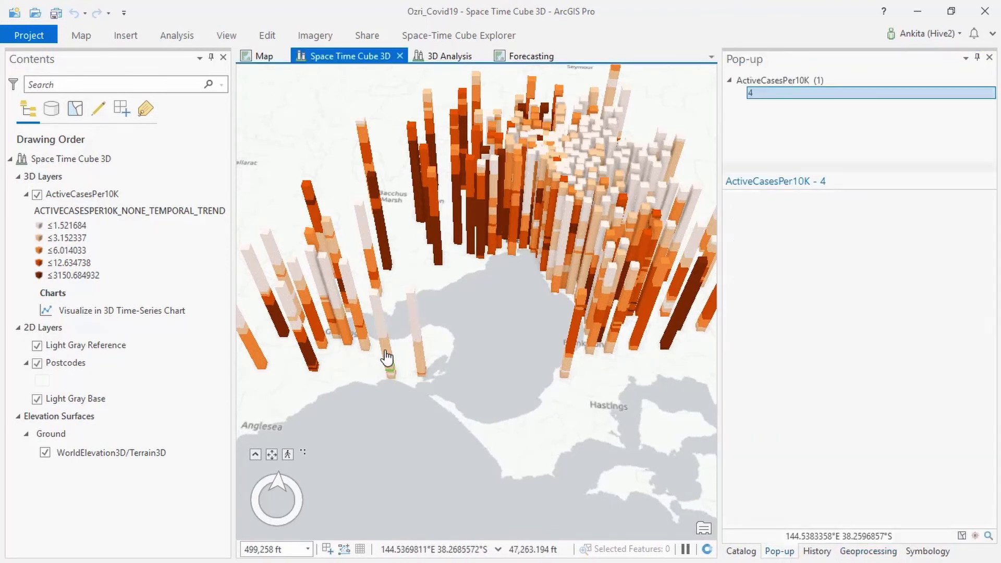
click(385, 346)
click(384, 335)
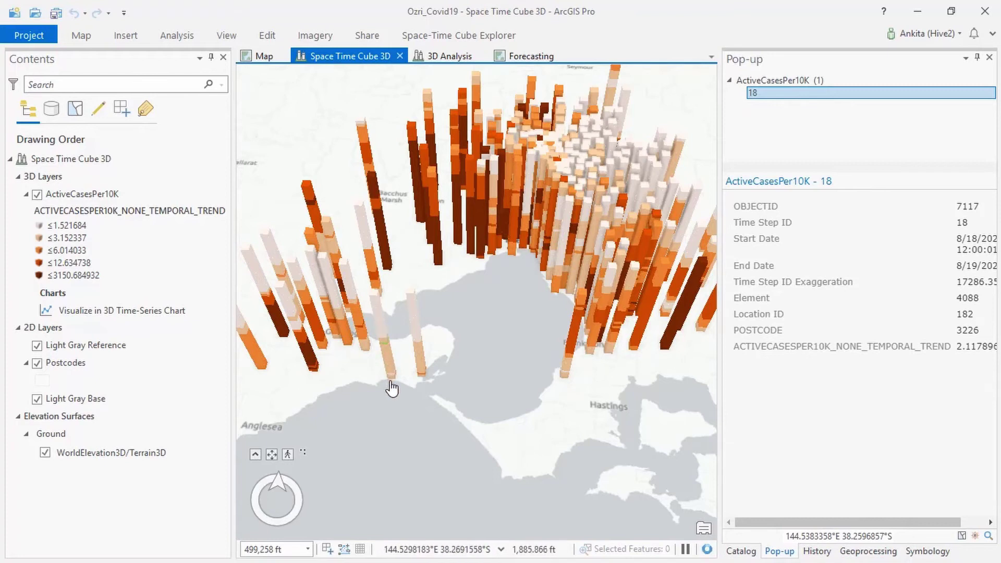
click(990, 58)
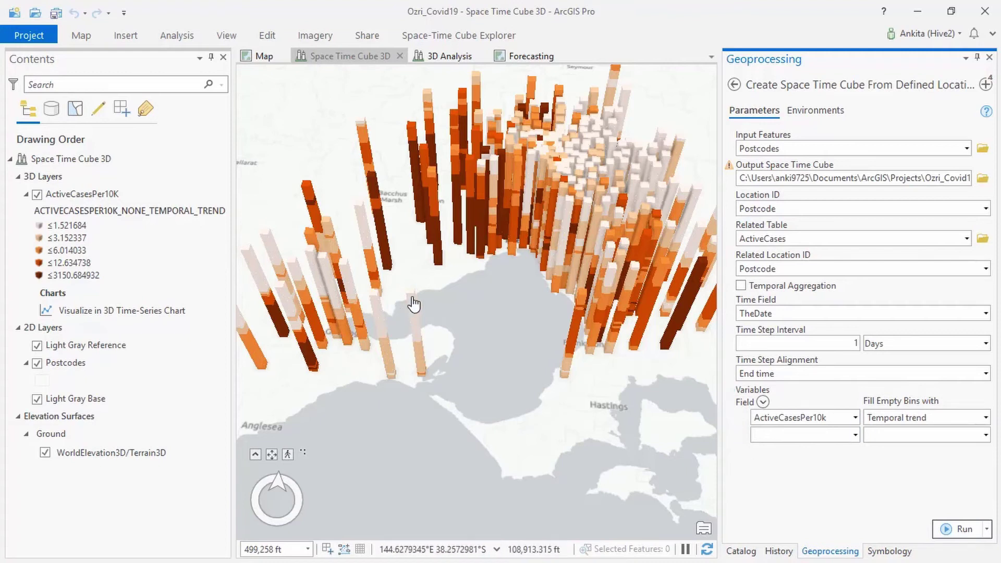
Examine the active case columns around Melbourne and its western postcodes from different angles and distances.
drag(438, 281, 457, 383)
scroll(457, 384, down, 5)
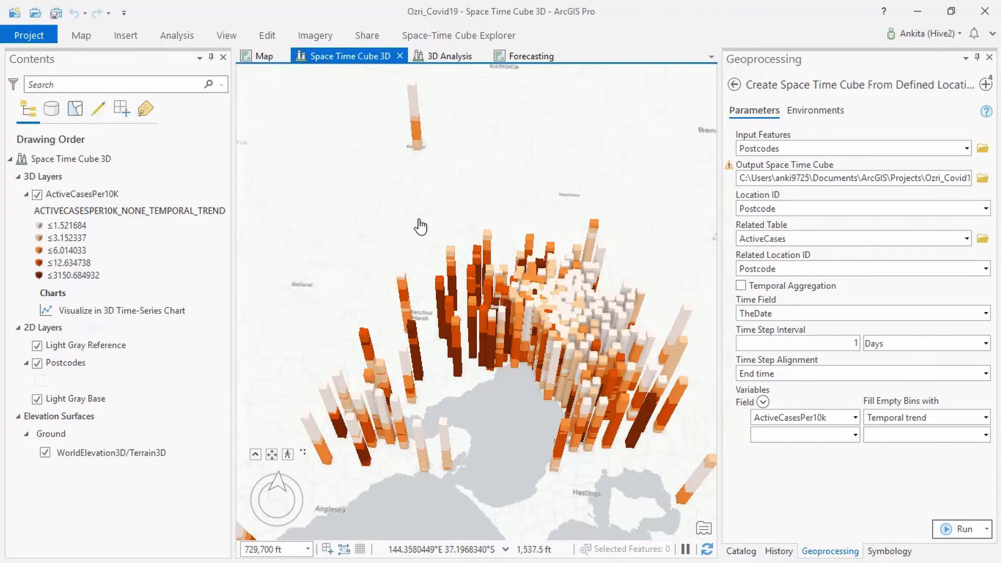
scroll(409, 399, up, 5)
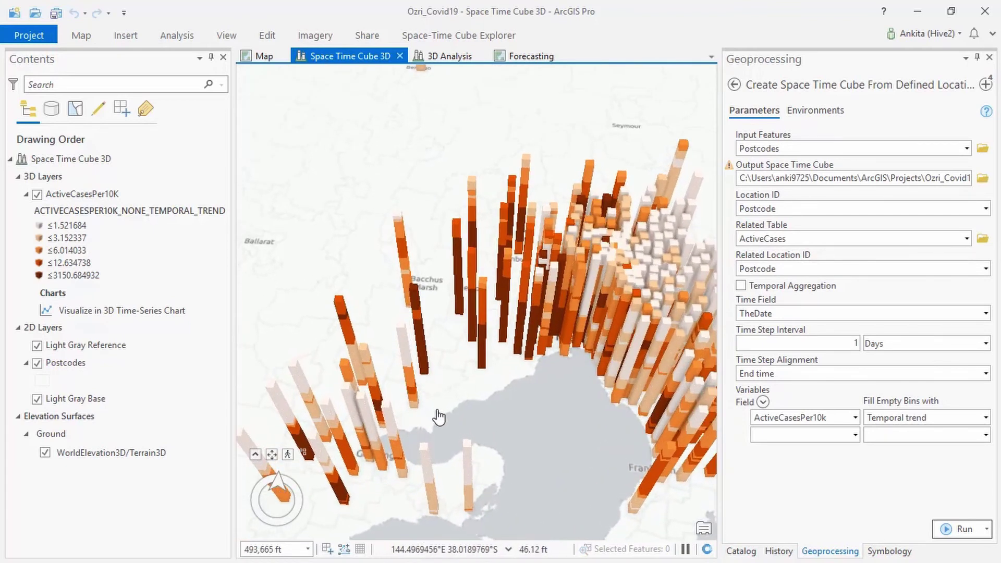
drag(479, 418, 389, 393)
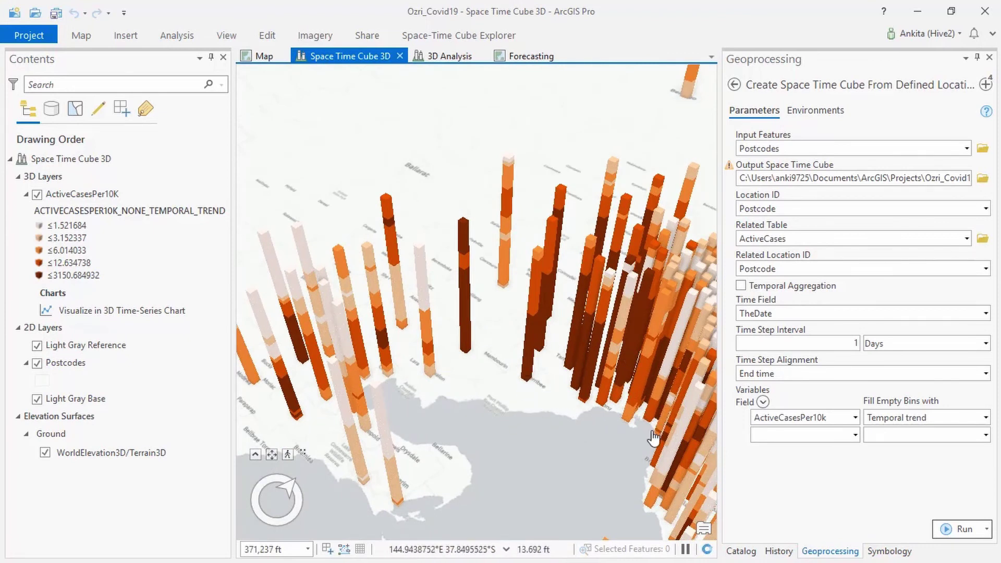
scroll(425, 360, up, 2)
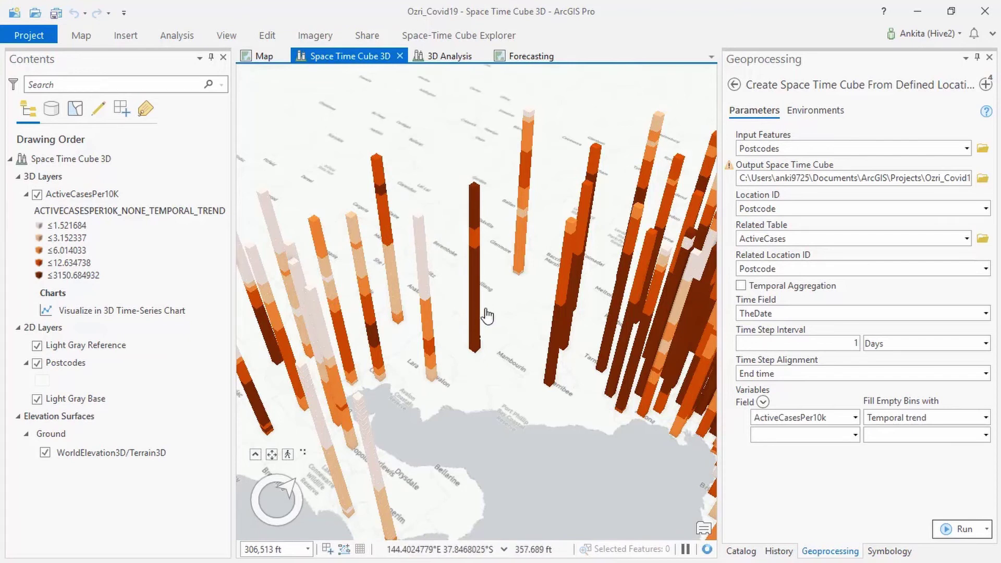
drag(505, 386, 338, 298)
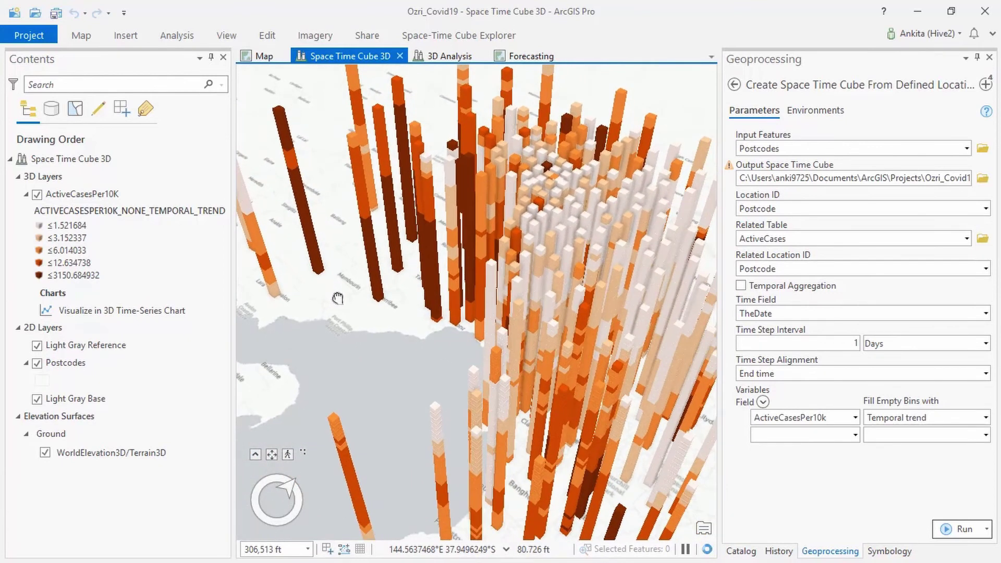
Run Visualize Space Time Cube in 2D on the Map view with the Trends theme, time series pop-ups enabled and output TemporalTrend.
click(260, 57)
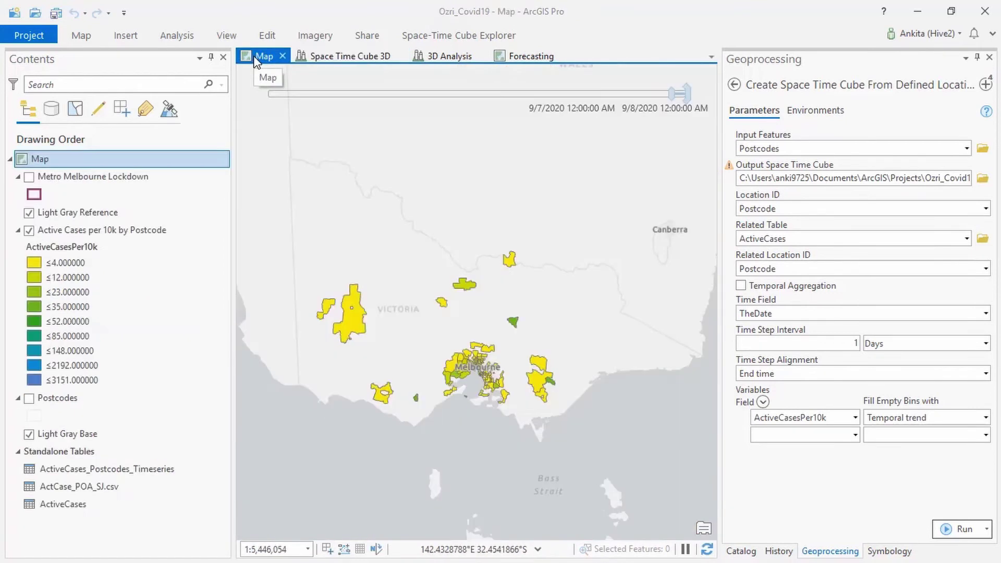
click(985, 84)
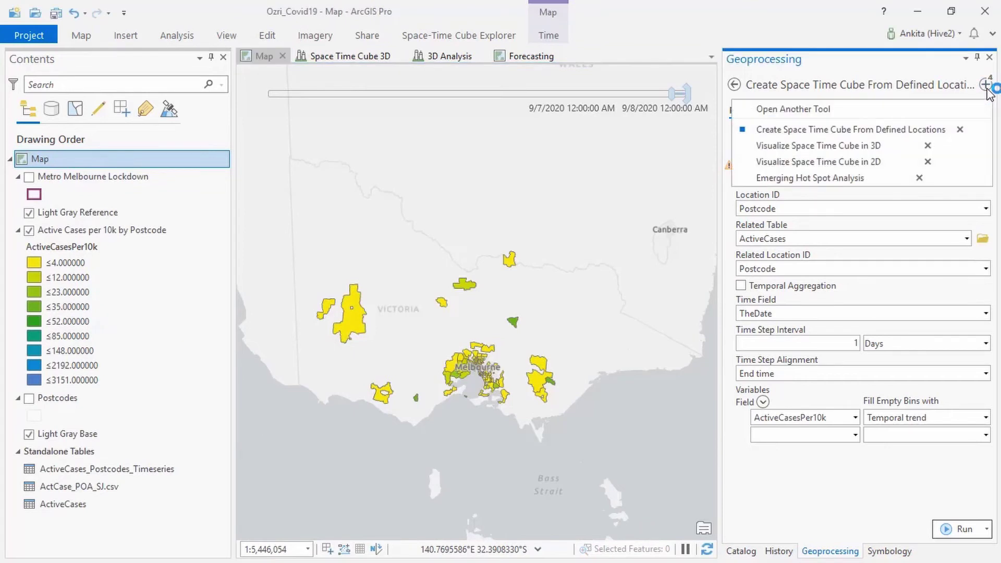
click(870, 162)
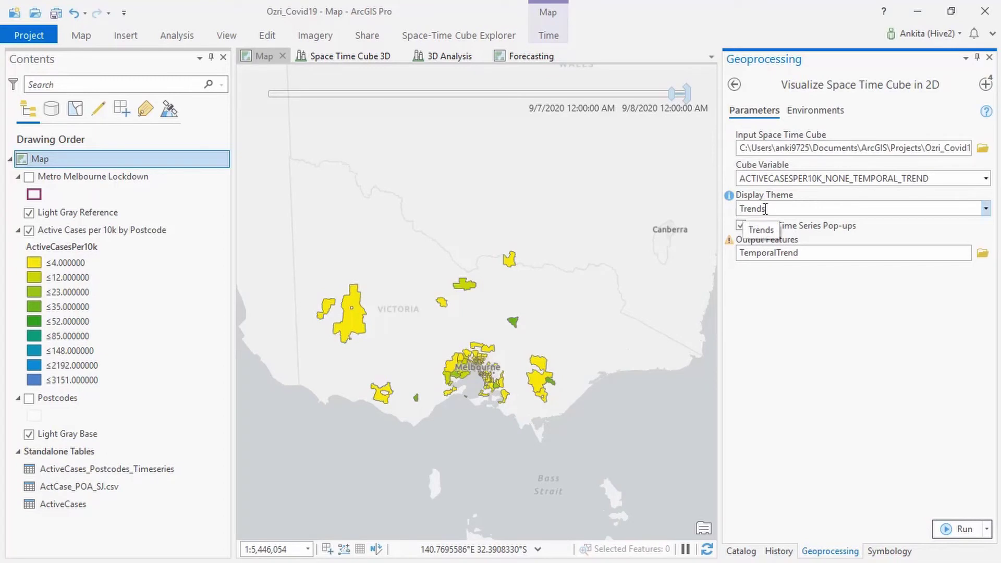
click(942, 529)
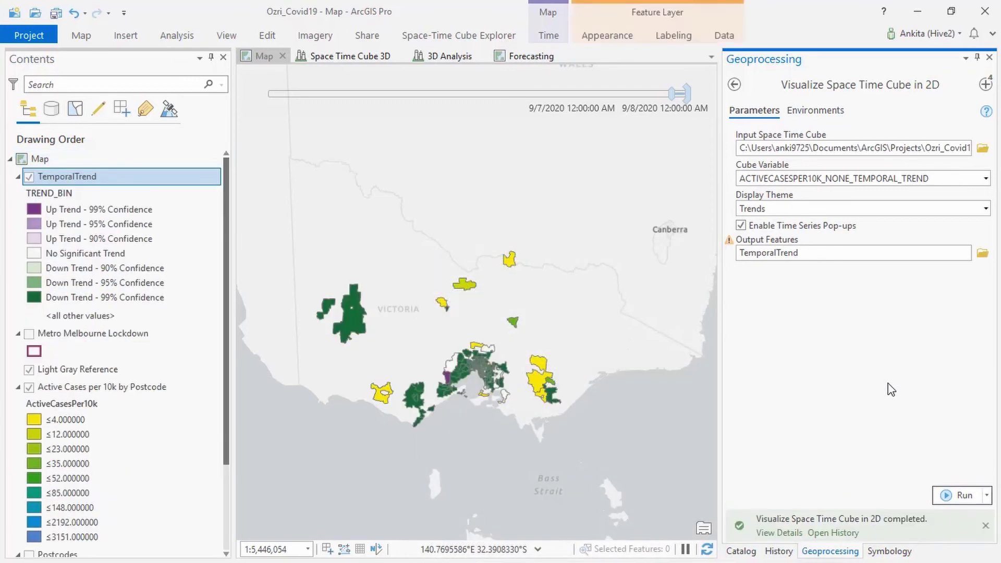
Hide the Active Cases per 10k by Postcode layer and focus the map on the trend results around Melbourne.
click(29, 388)
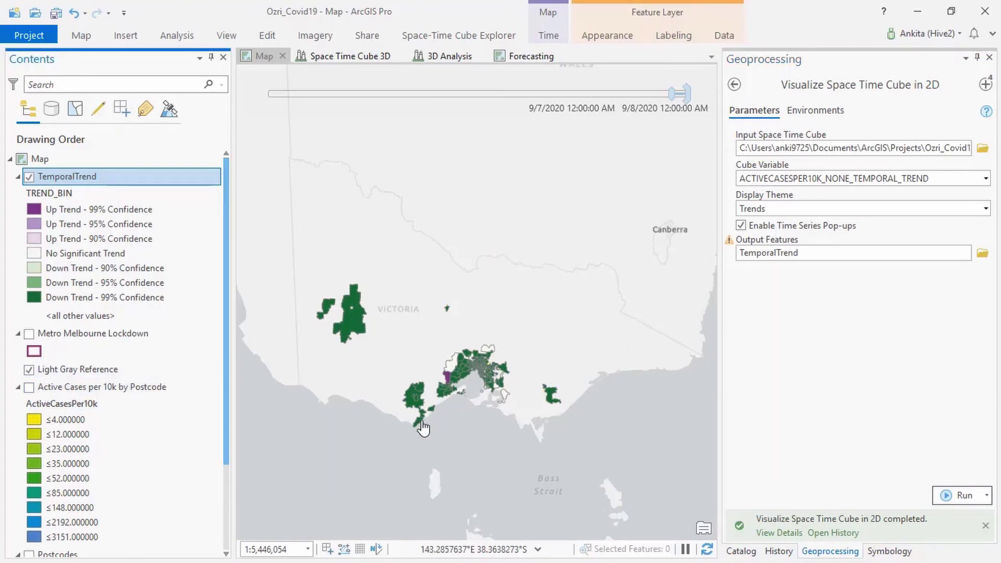
scroll(456, 438, up, 3)
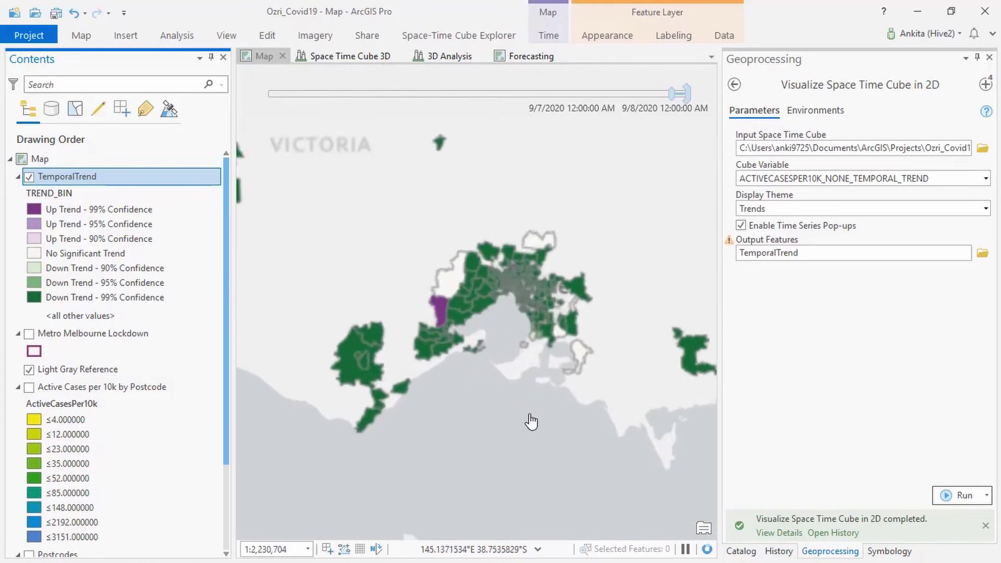
scroll(437, 396, up, 2)
drag(440, 395, 460, 399)
scroll(475, 339, up, 2)
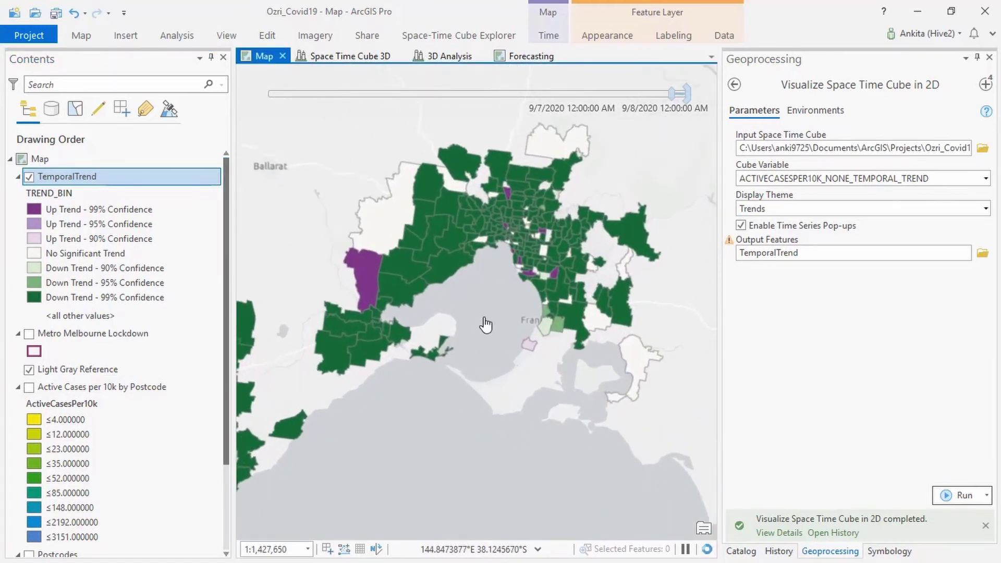
drag(478, 343, 476, 354)
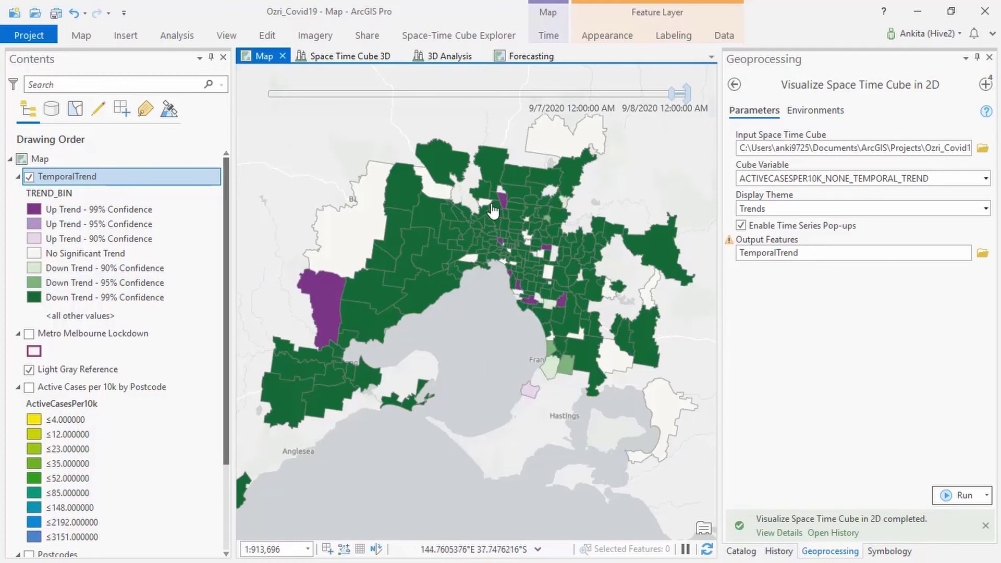
View the time series charts of an up-trend postcode southeast of Melbourne and two down-trend postcodes in the west.
click(562, 309)
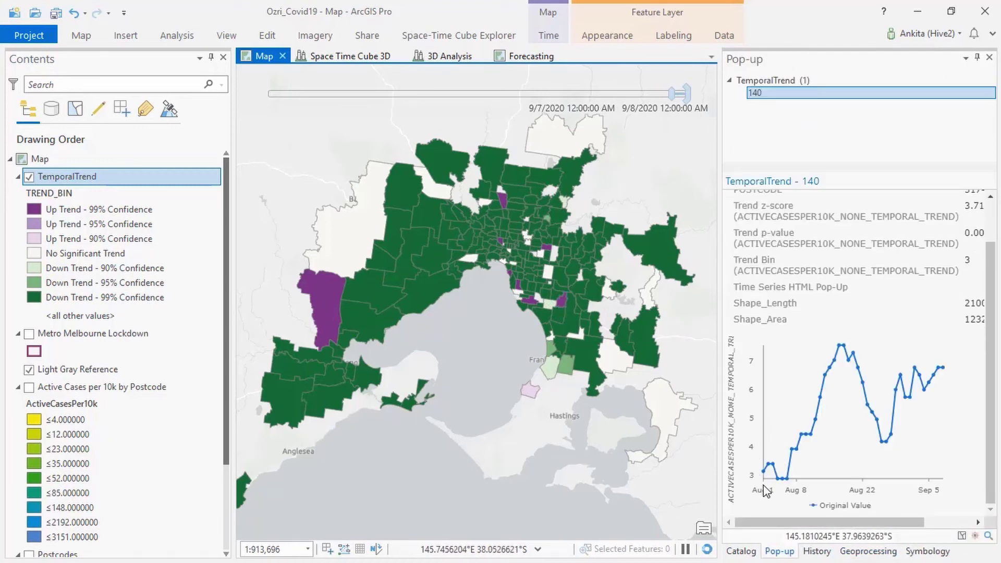
mouse_move(945, 371)
click(422, 222)
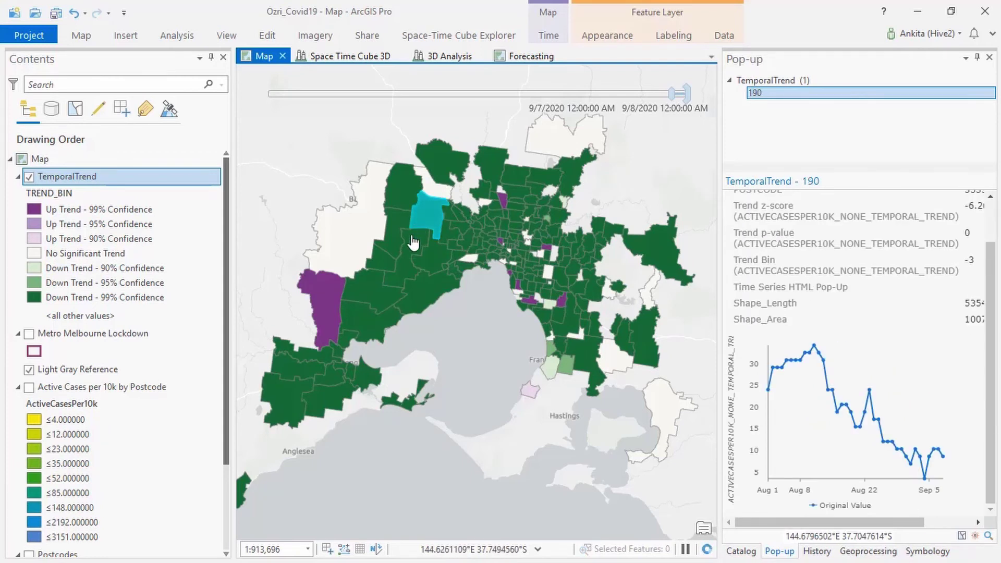
click(413, 244)
mouse_move(779, 354)
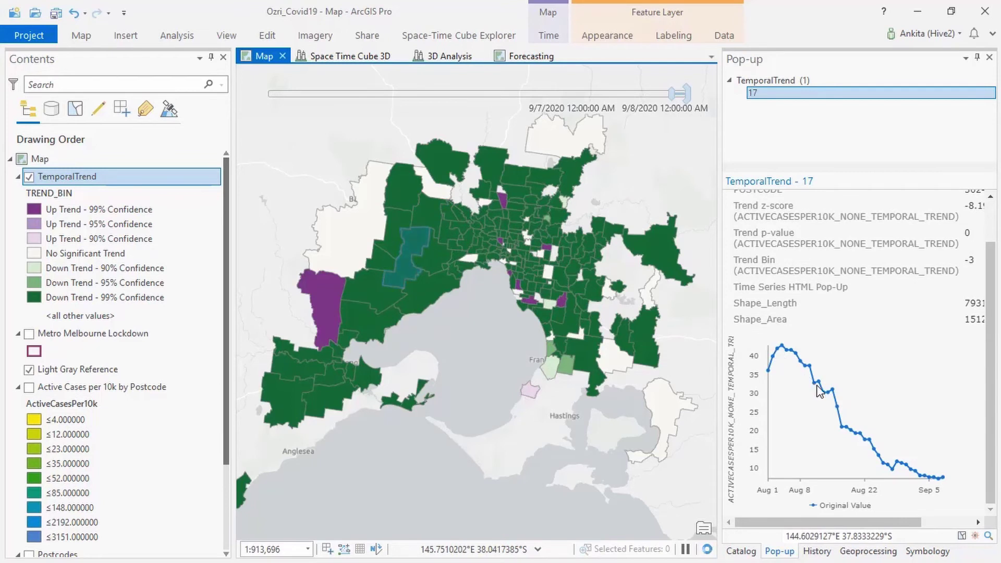
mouse_move(927, 477)
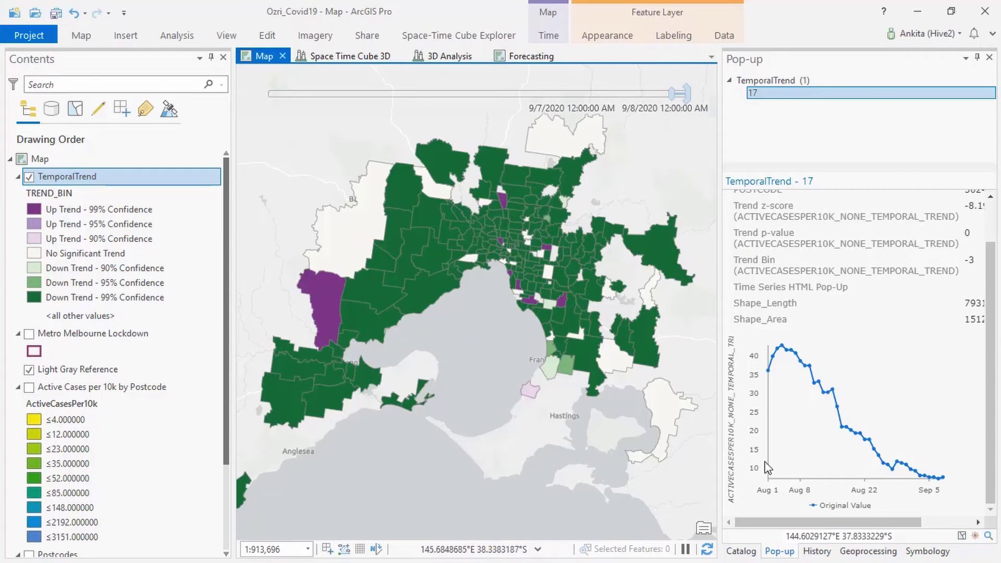
Run Emerging Hot Spot Analysis with contiguity edges corners, a neighborhood time step of 14, individual time step window and output HotSpot_ActiveCases.
click(866, 552)
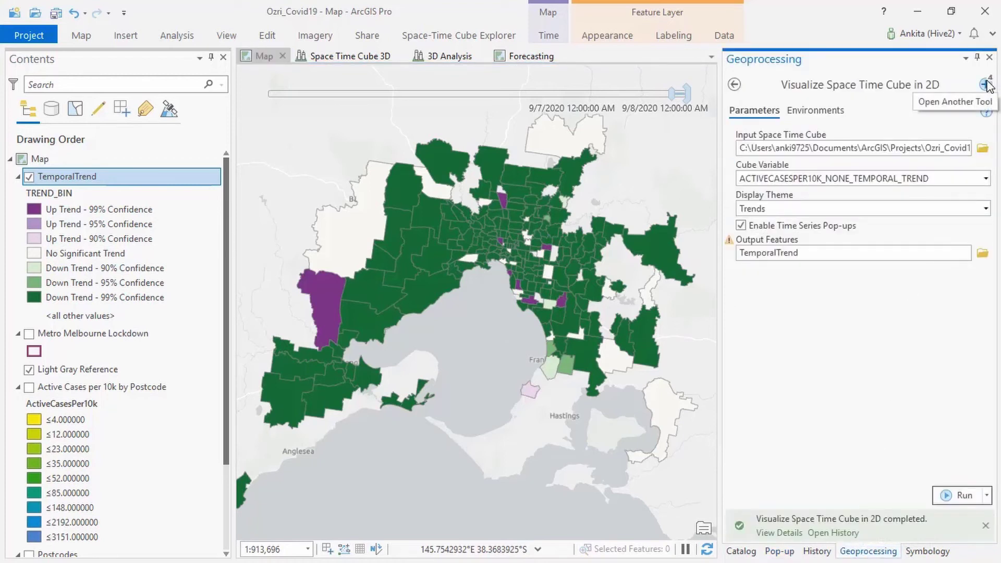
click(987, 84)
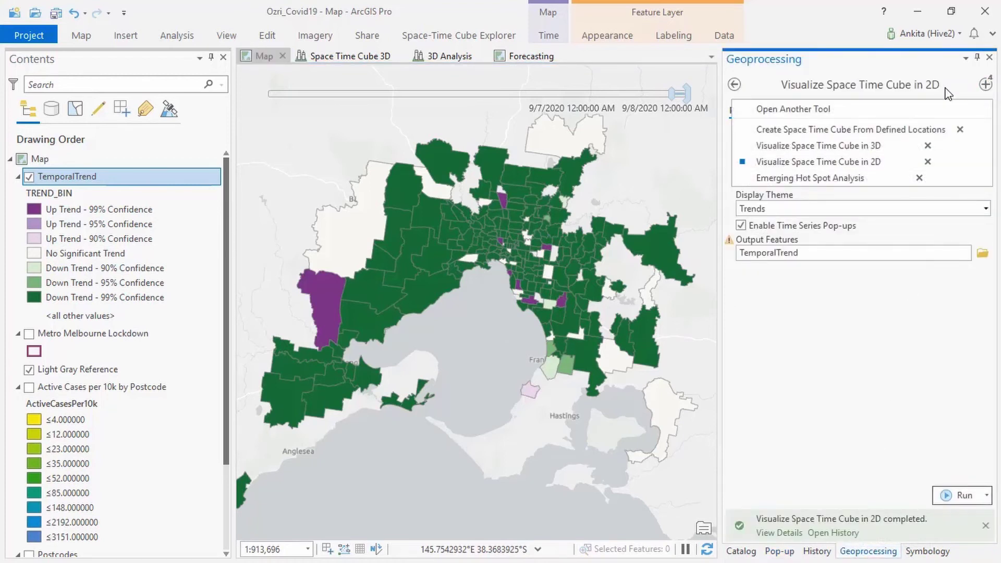
click(816, 180)
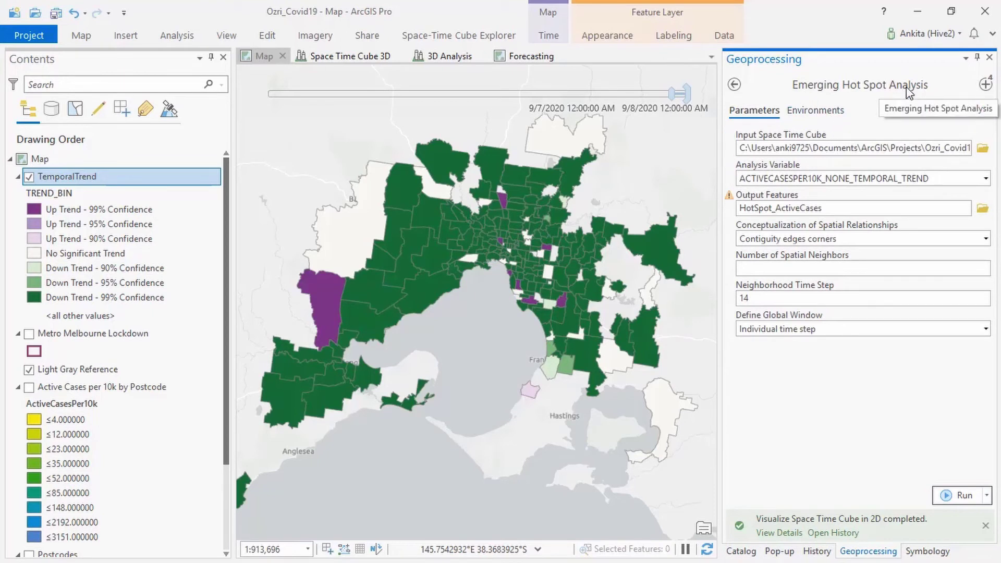
click(946, 497)
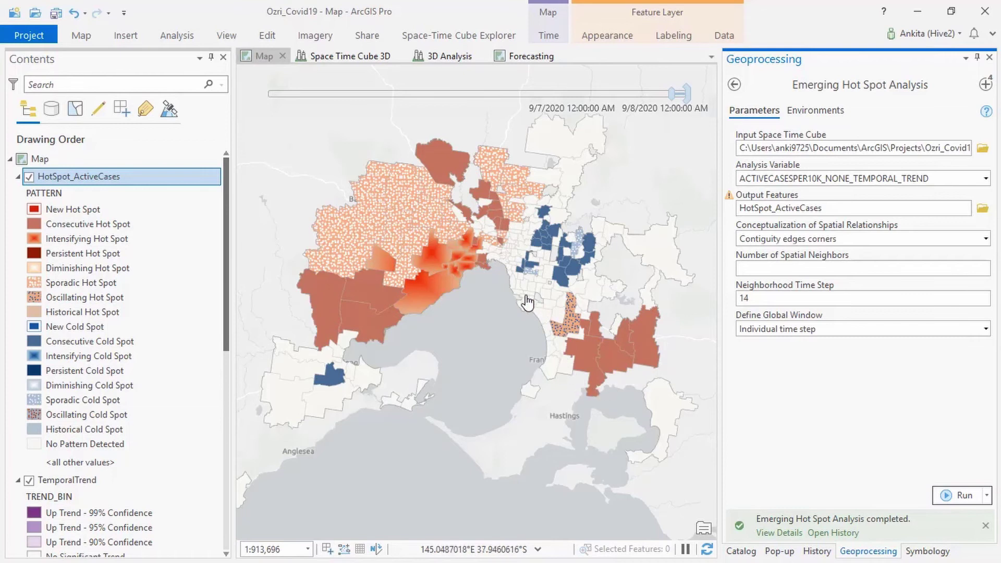
drag(483, 313, 447, 346)
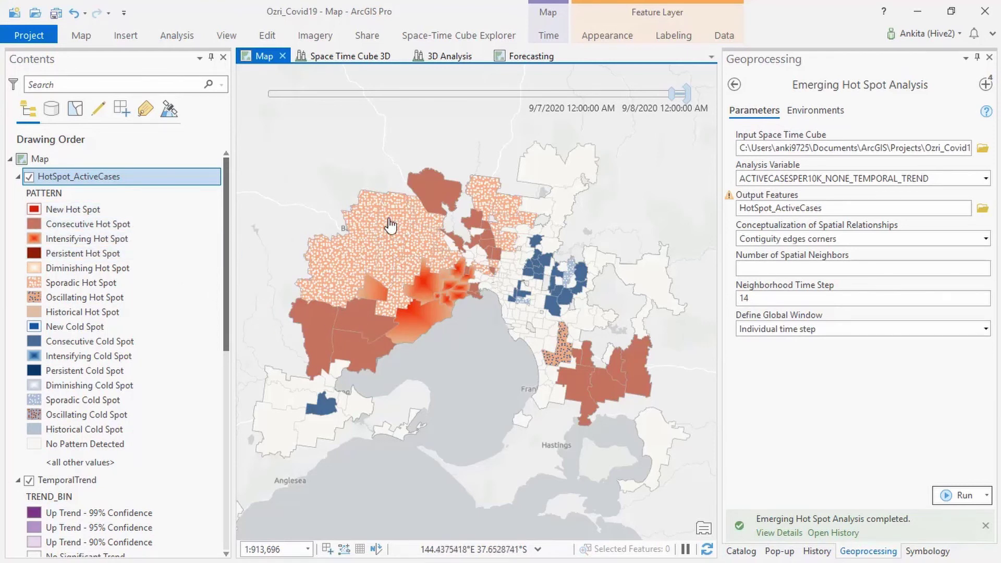
Switch to the 3D Analysis scene and inspect the attributes of the lowest bin in a red hot spot column west of Melbourne.
click(450, 56)
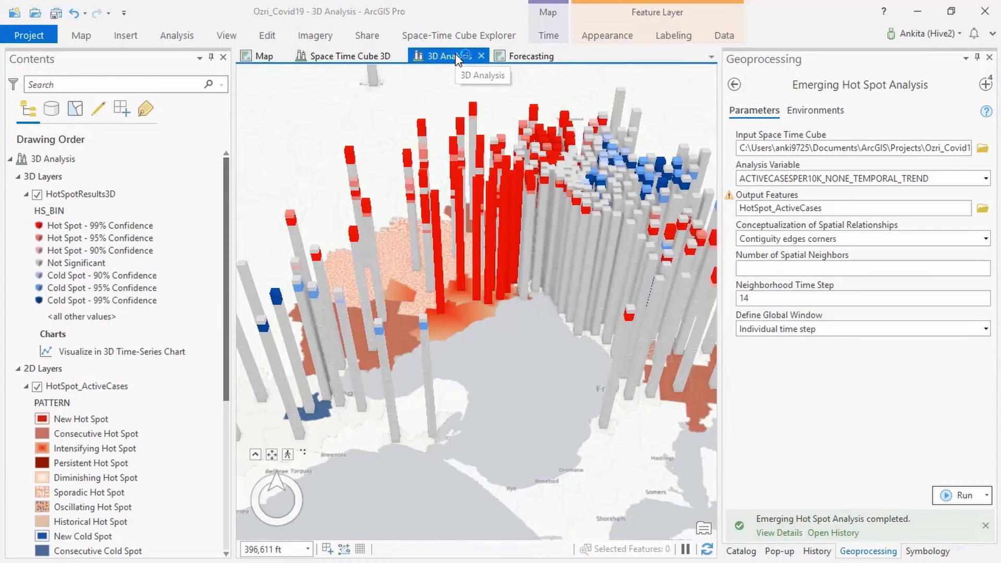
drag(425, 320, 340, 271)
scroll(340, 272, up, 2)
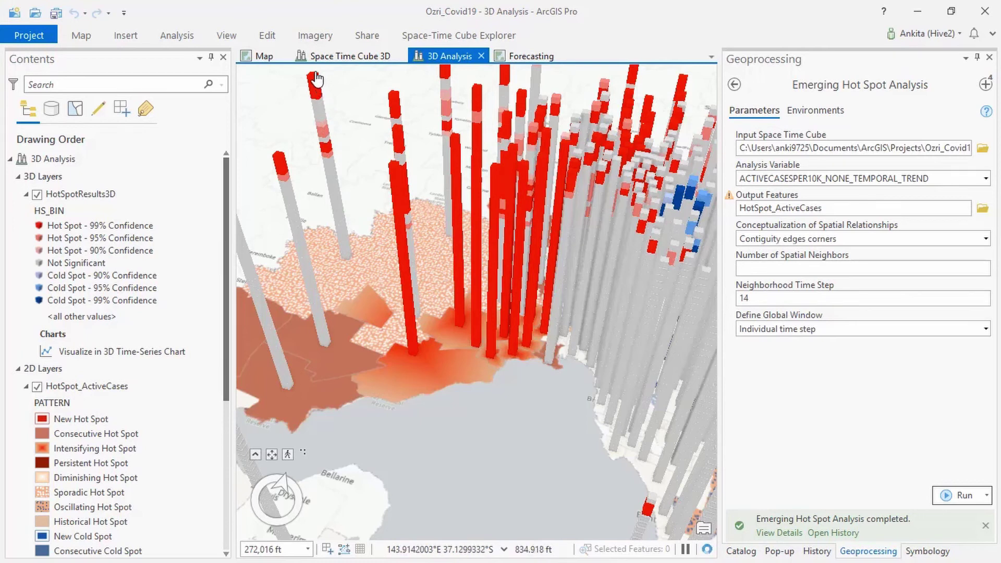
drag(444, 427, 395, 376)
click(346, 360)
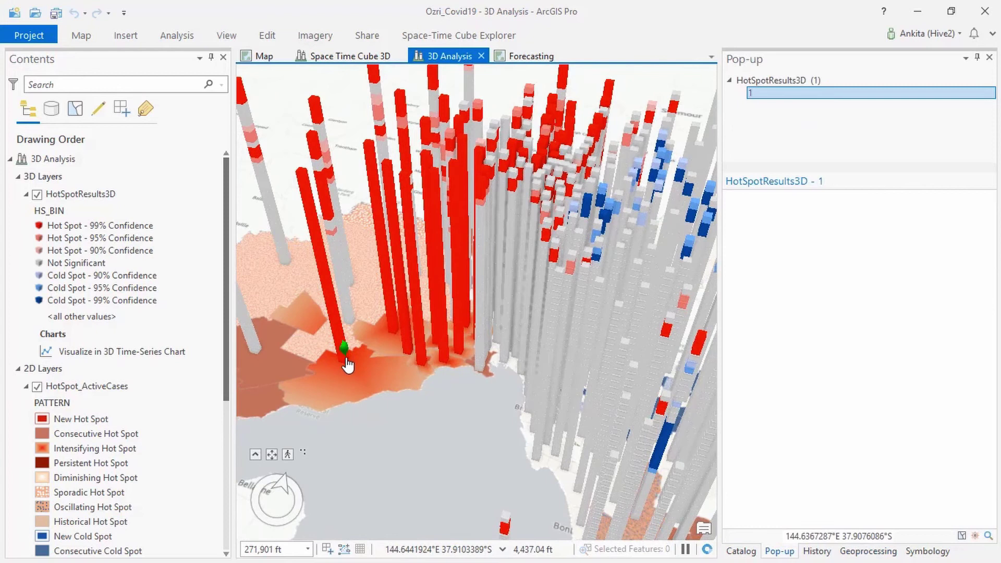
Compare the hot spot z-score of the lowest bin with the attributes of the uppermost bin in the same red column.
drag(966, 375, 974, 375)
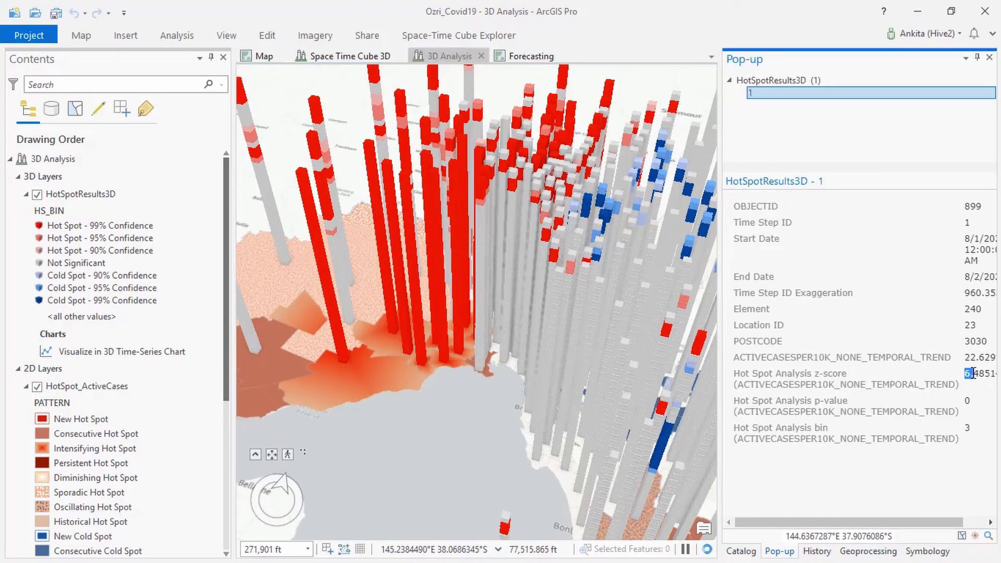
click(326, 295)
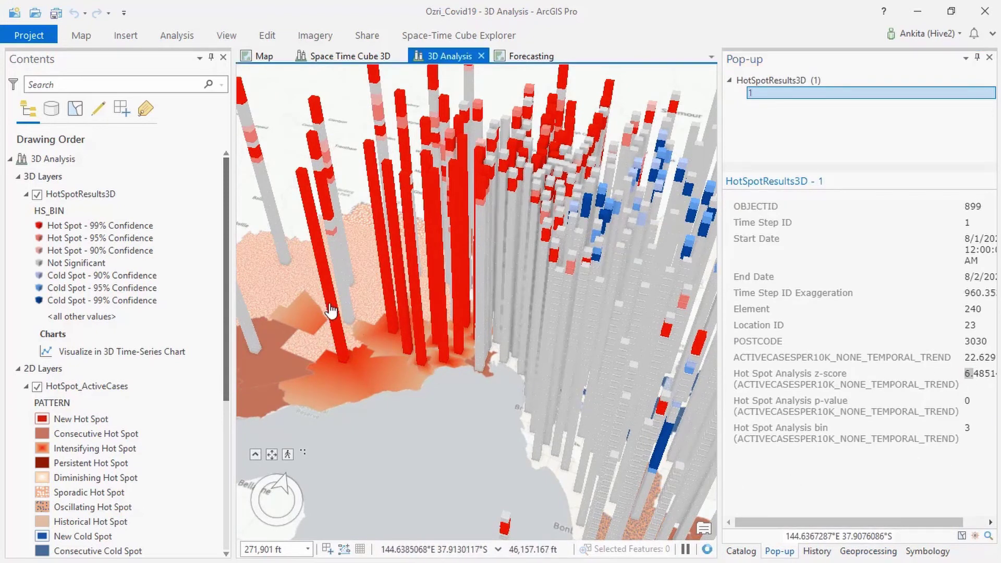
click(302, 180)
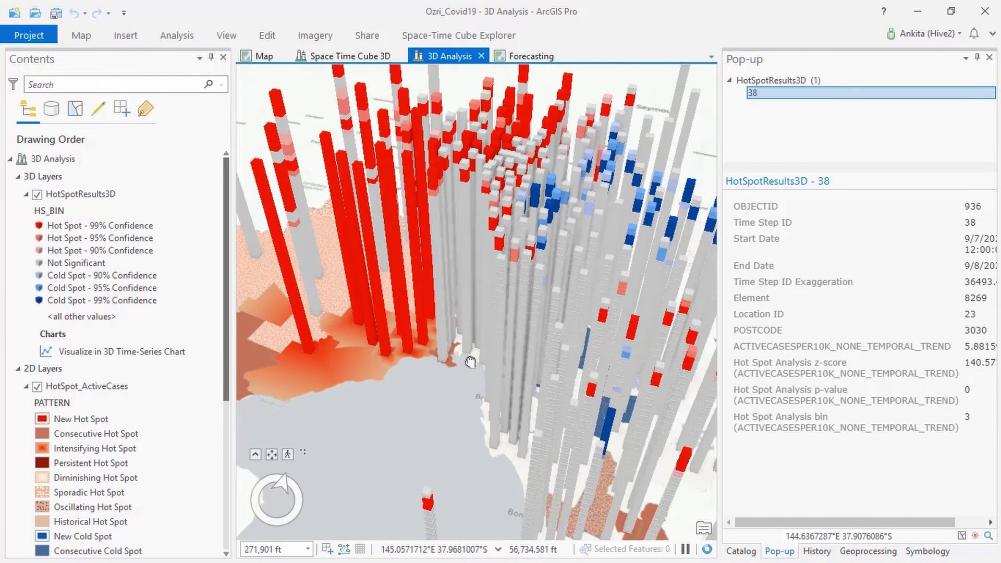
Examine the distribution of hot and cold spot bins across the postcode columns around Melbourne and the wider region.
scroll(410, 320, up, 5)
scroll(410, 320, down, 3)
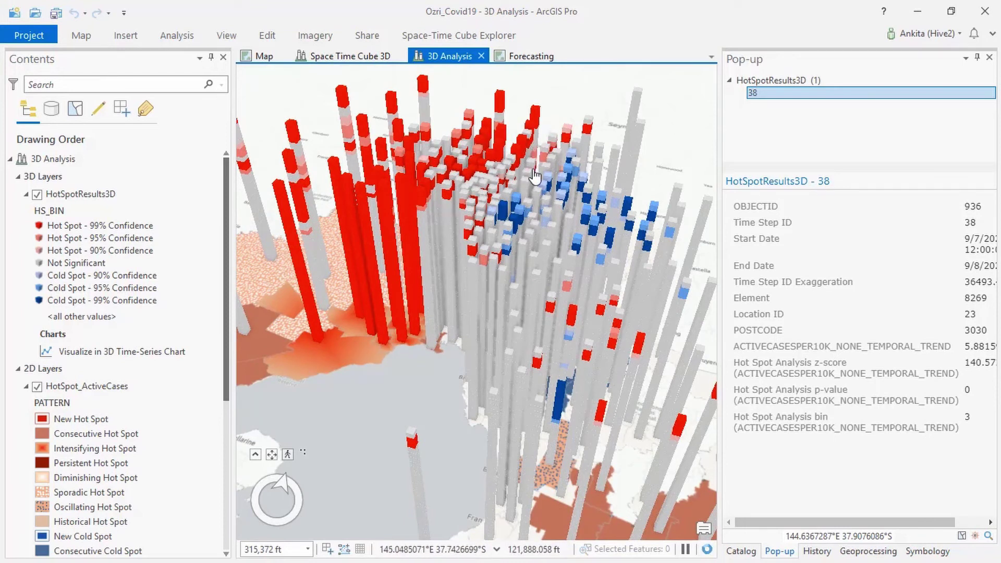
drag(427, 346, 496, 292)
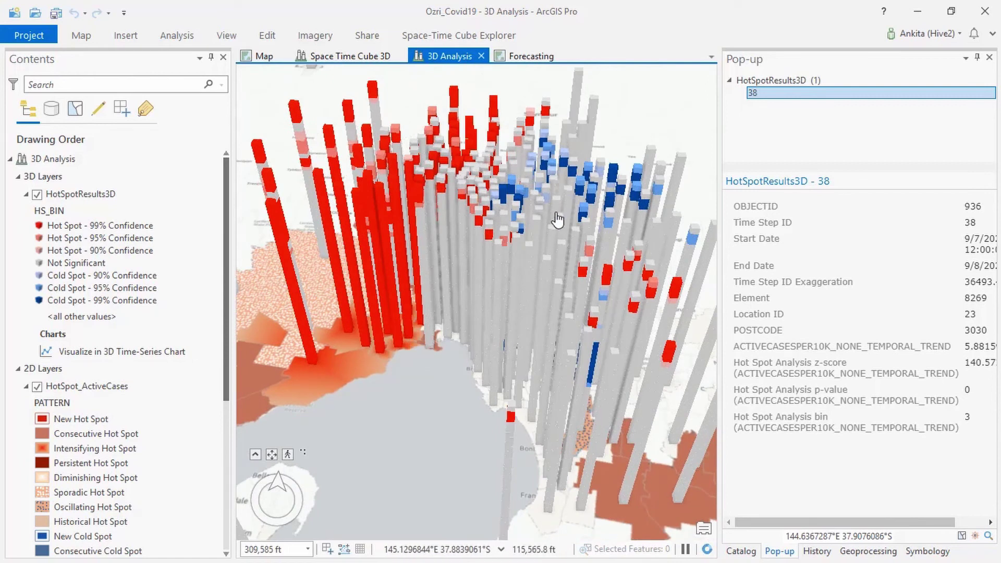
scroll(471, 274, down, 3)
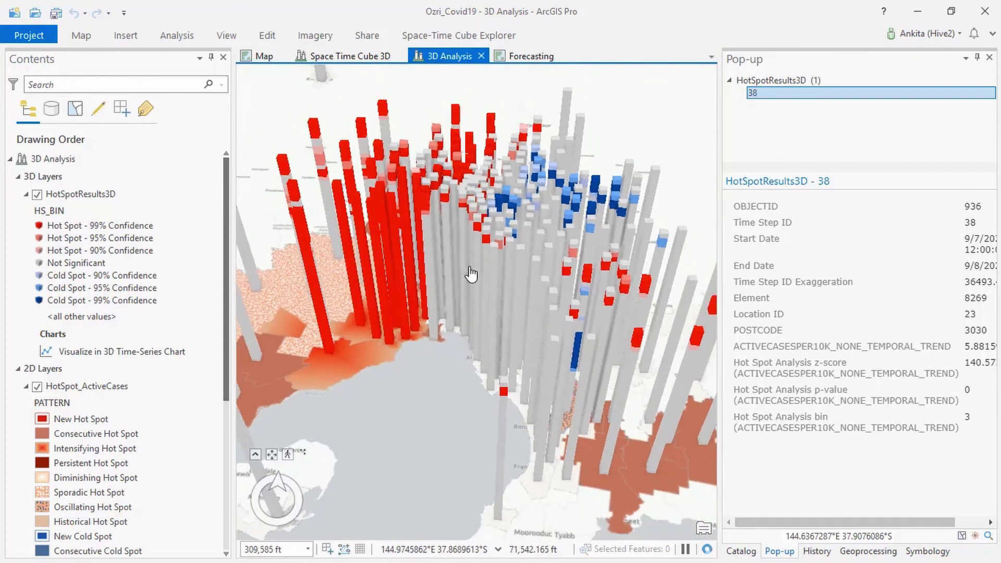
drag(420, 359, 418, 263)
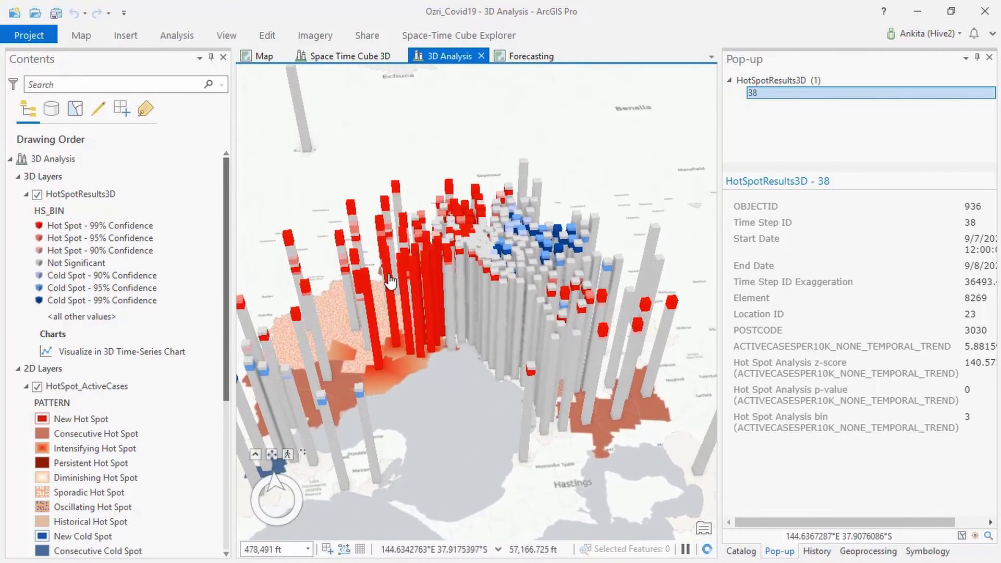